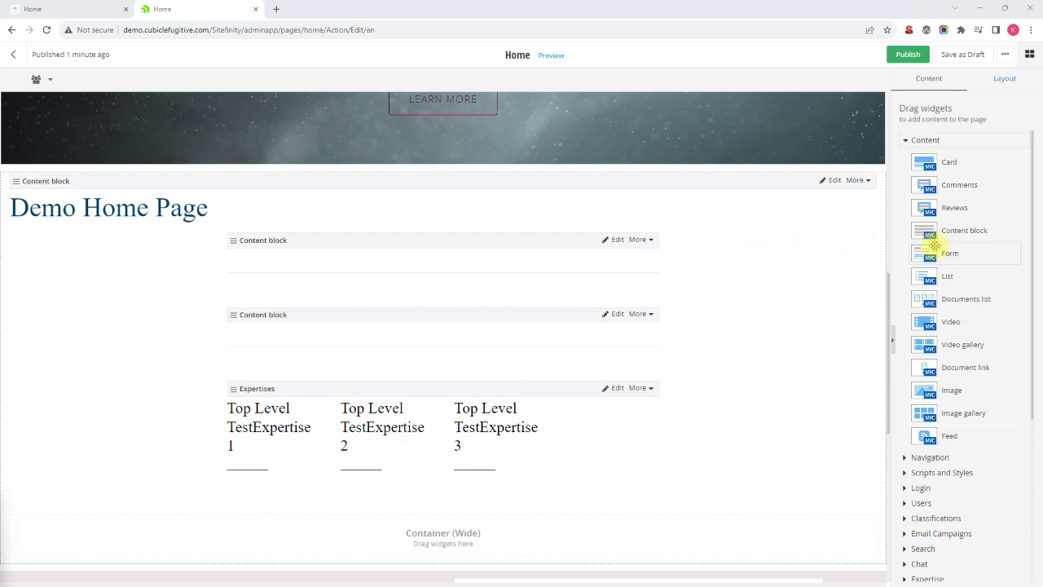
Drop a new Content block widget between the Home page's existing blocks and open its editor
left_click_drag(950, 231, 489, 348)
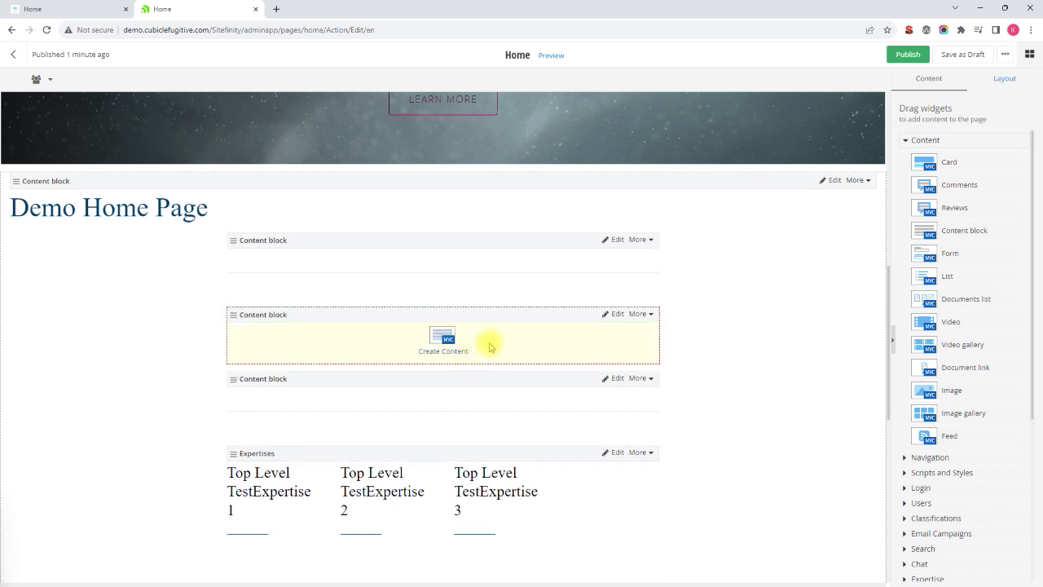
left_click(615, 314)
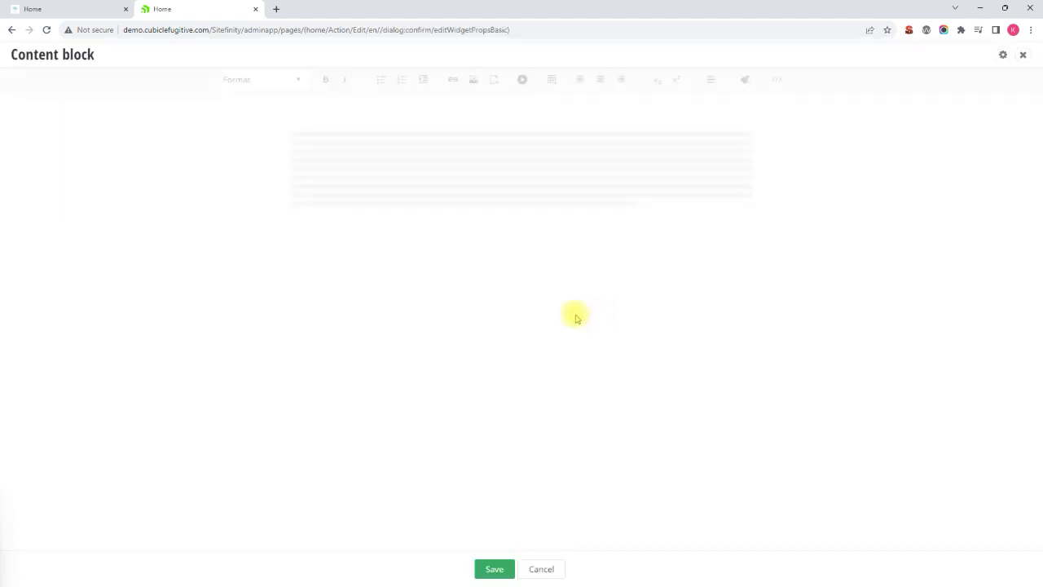
Paste the five section labels into the content block and add a new line after Bullet List
left_click(381, 180)
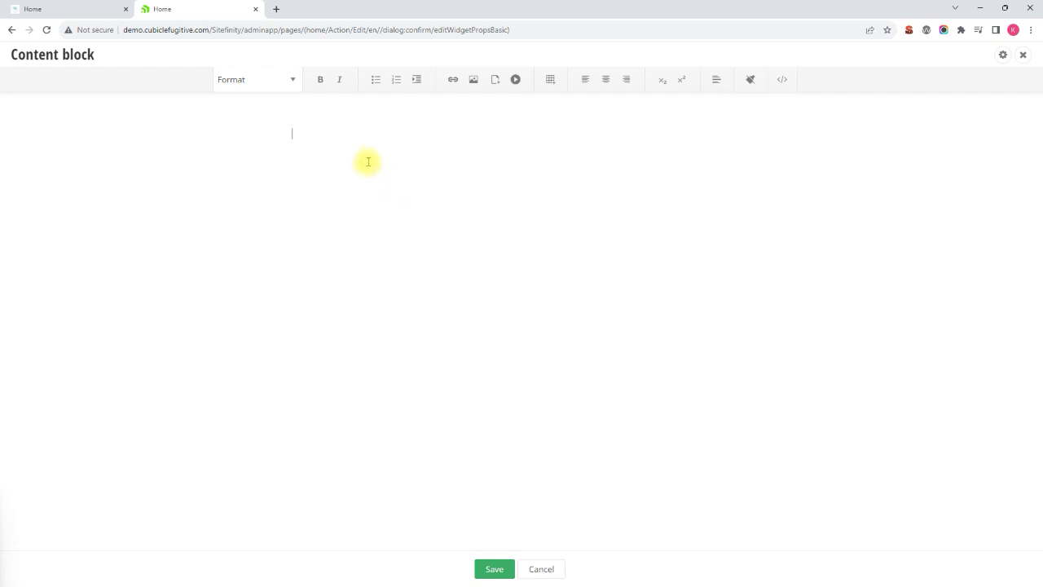
type("Bullet List Numbered/Ordered List Headings Text Styling Text Alignment")
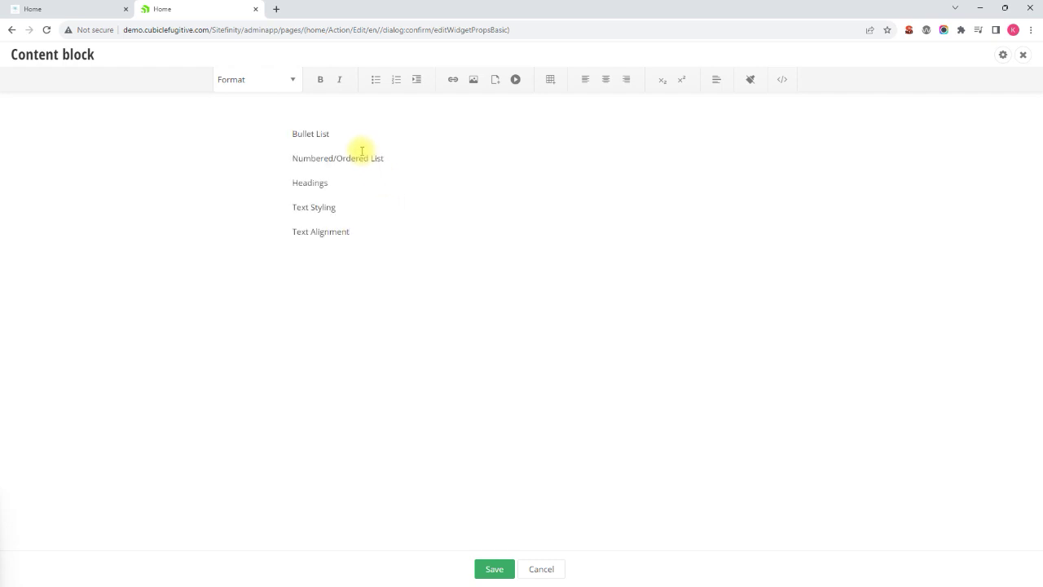
left_click(338, 133)
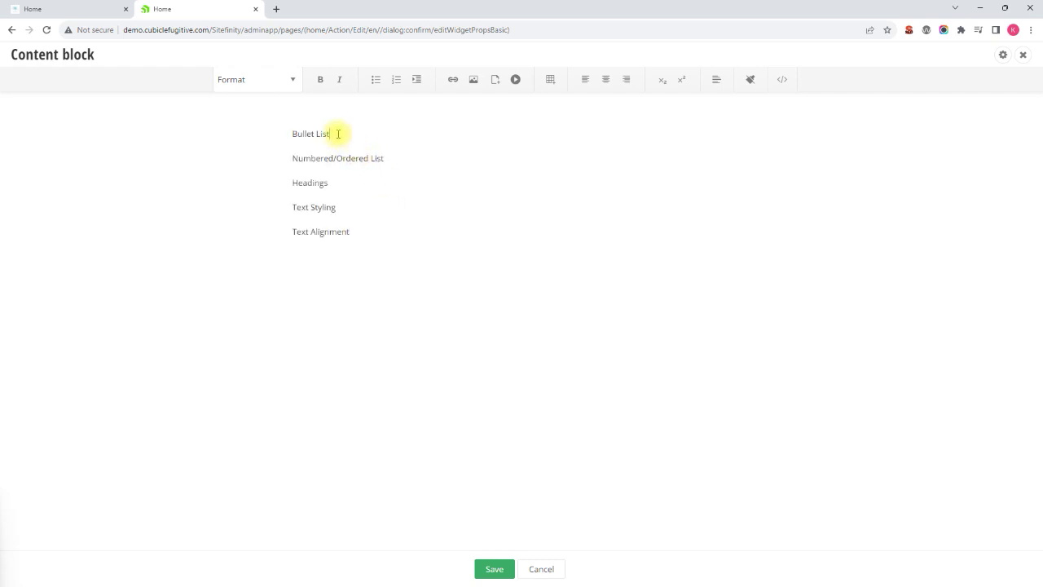
key("Return")
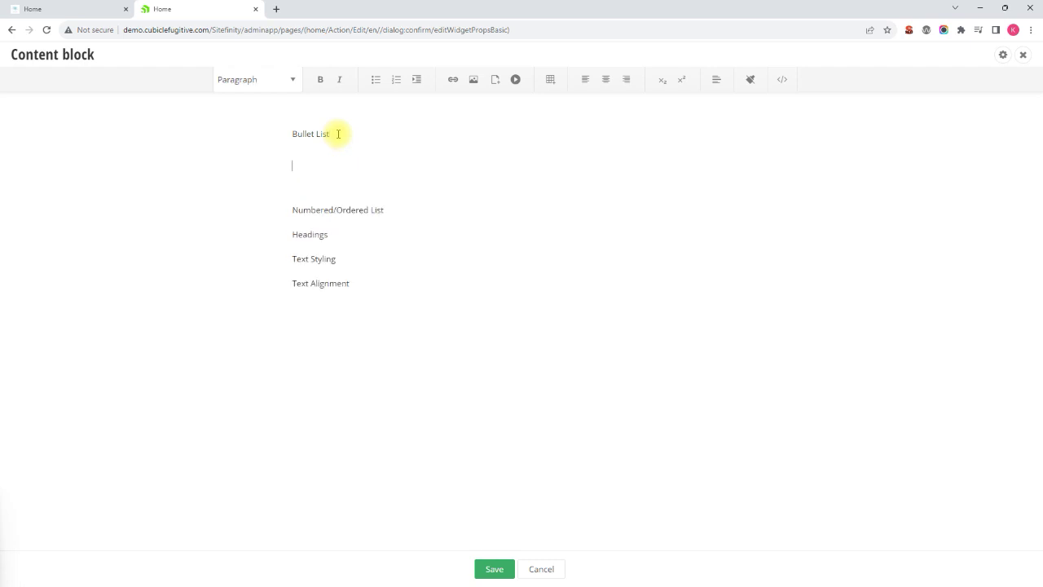
Add a bulleted list with items Bullet Point 1, Bullet Point 2 and Bullet Point 3
left_click(375, 80)
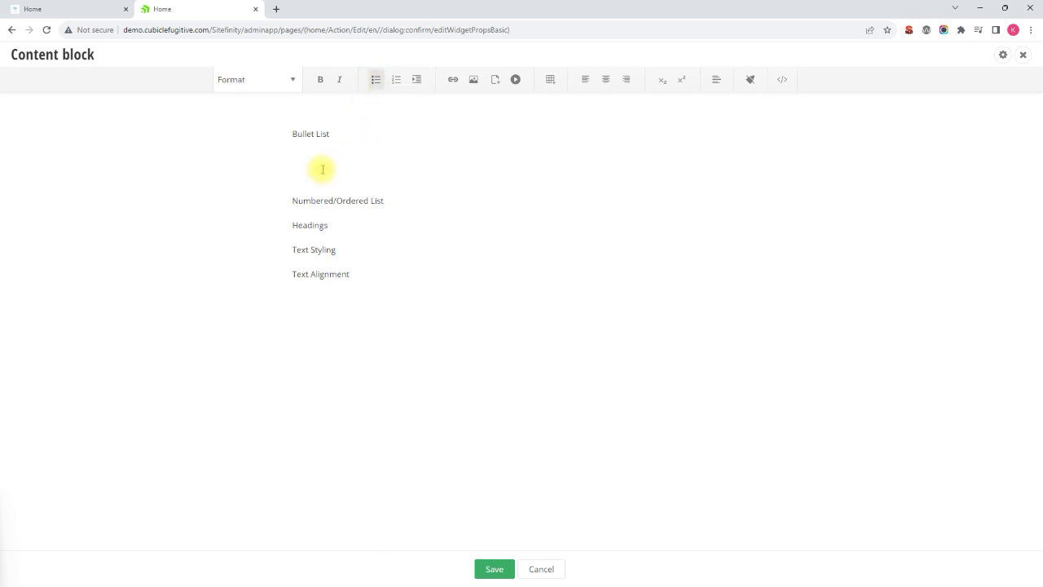
type("Bullet Point 1")
key("Return")
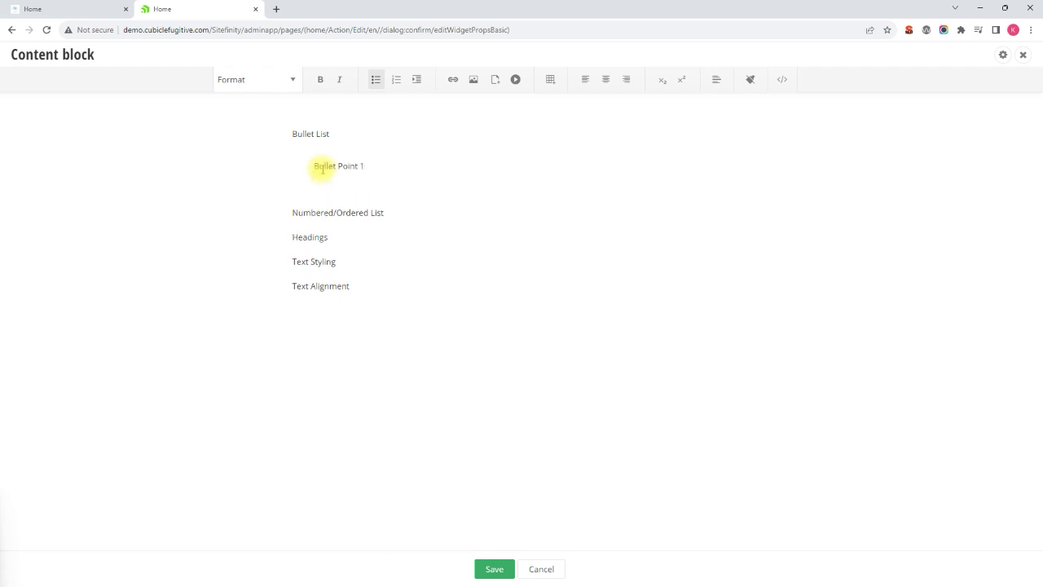
type("Bullet Point22")
key("Return")
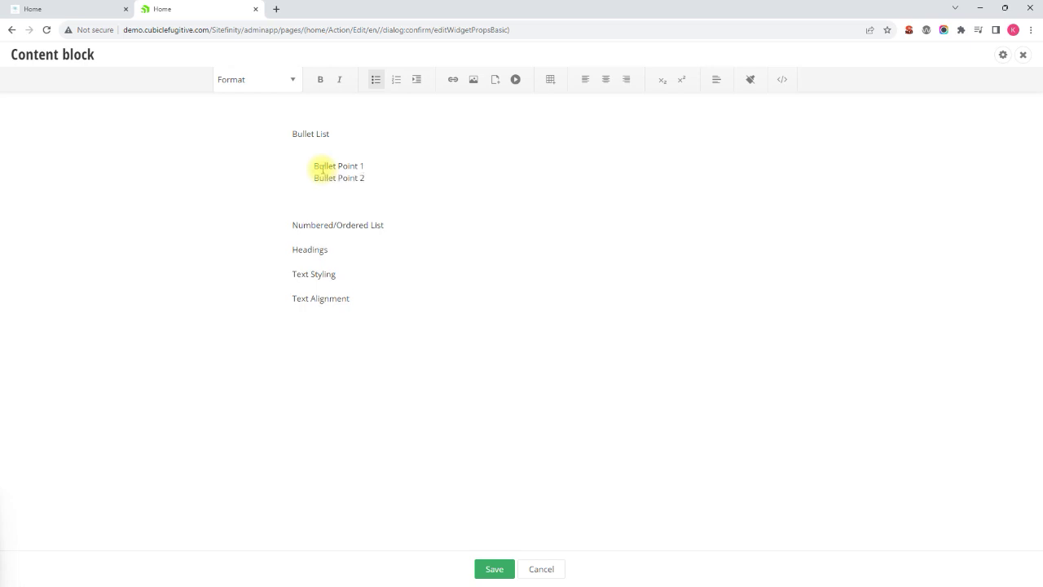
type("Bullet Point 3")
key("Return")
key("Return")
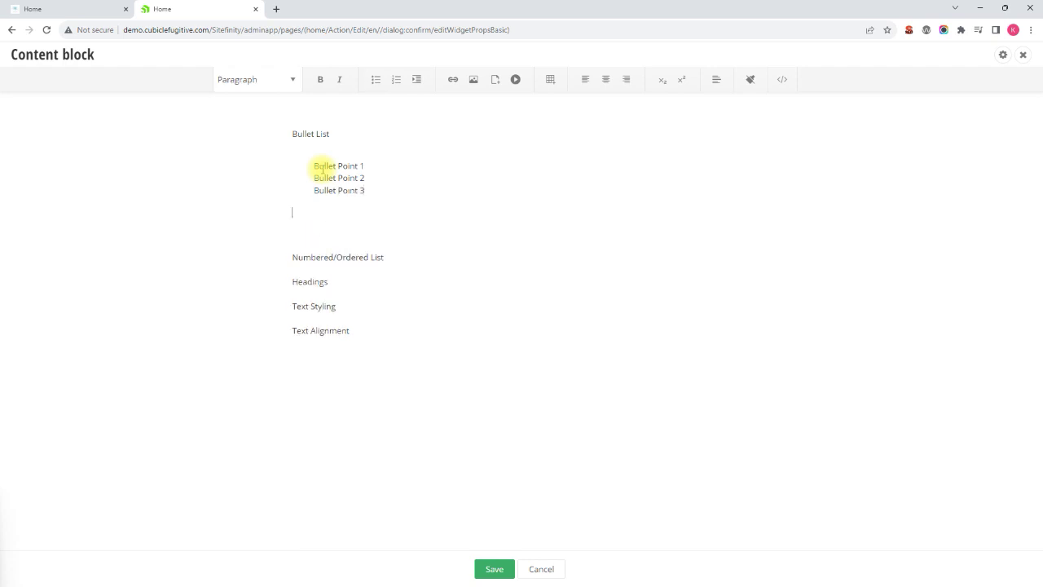
key("Delete")
key("Delete")
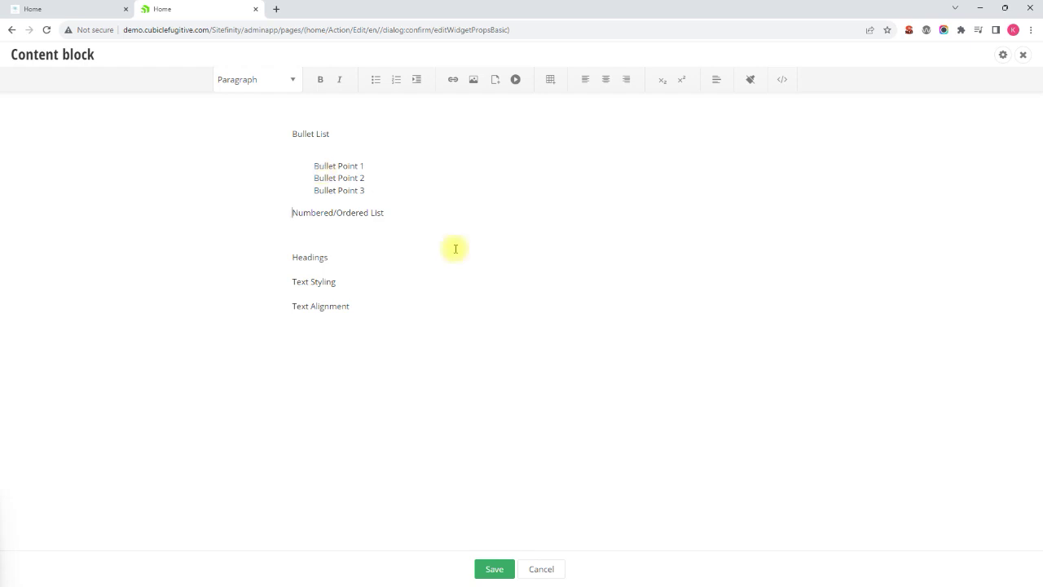
Below Numbered/Ordered List, add an ordered list of Number Point 1, 2 and 3
left_click(310, 227)
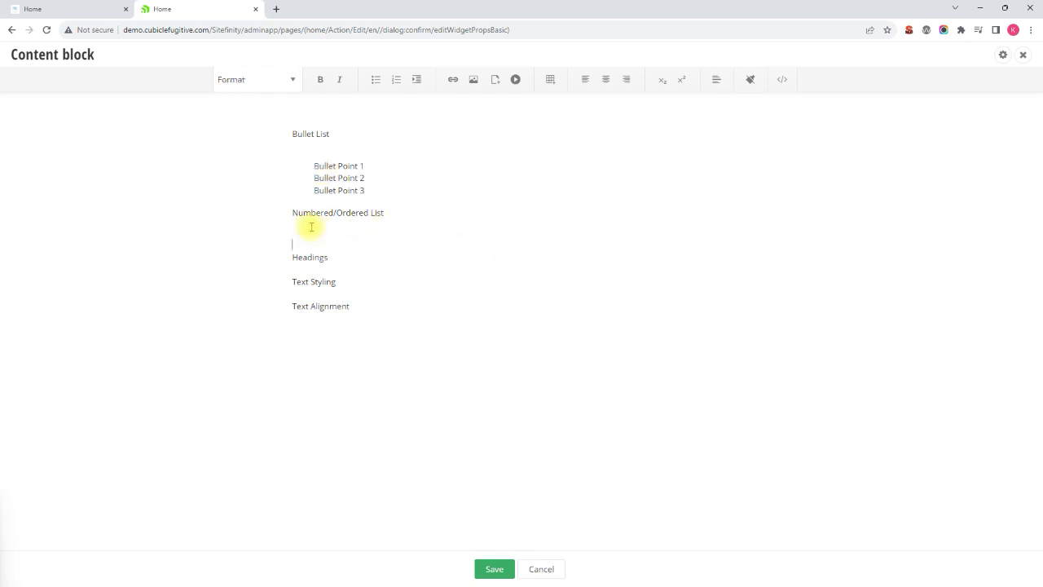
left_click(387, 212)
key("Return")
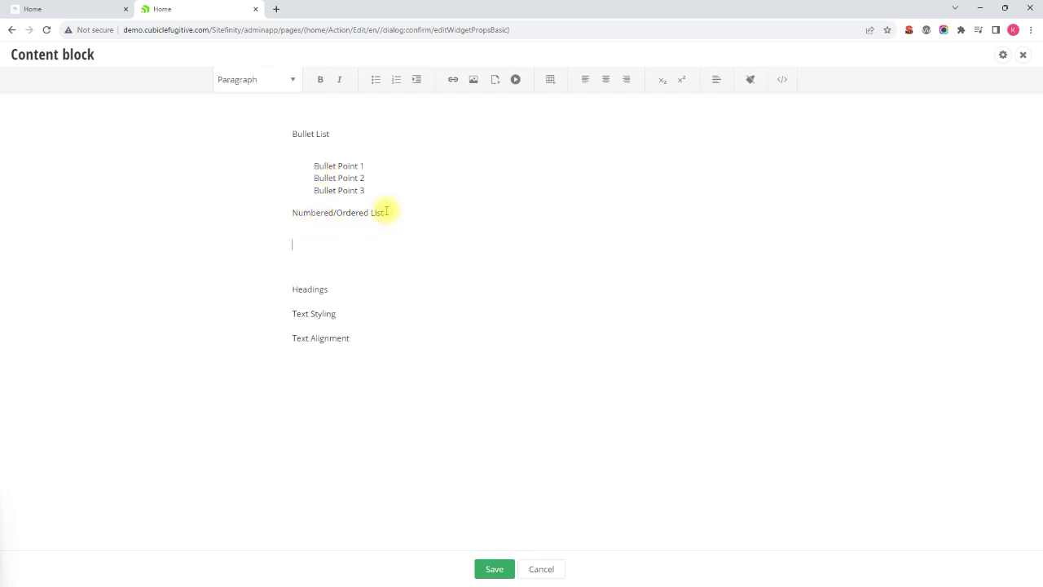
left_click(398, 81)
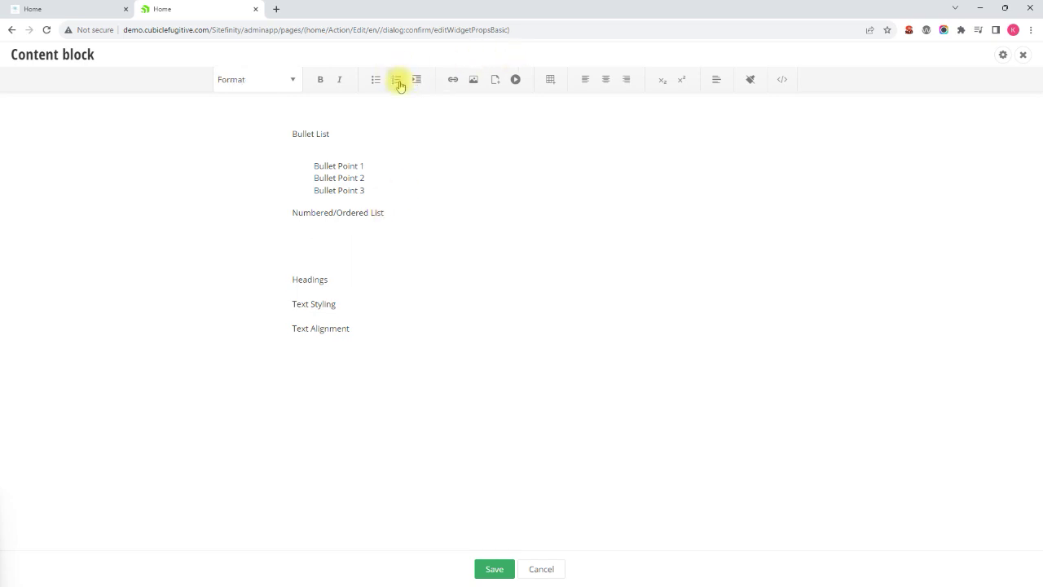
type("Number Point 1")
key("Return")
type("Numb")
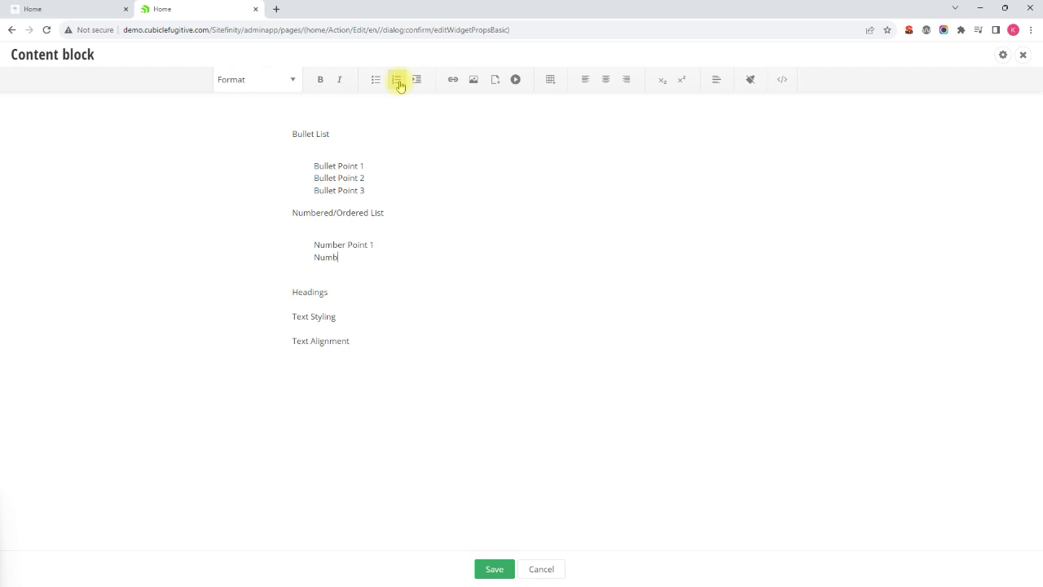
type("er Point 2")
key("Return")
type("Number")
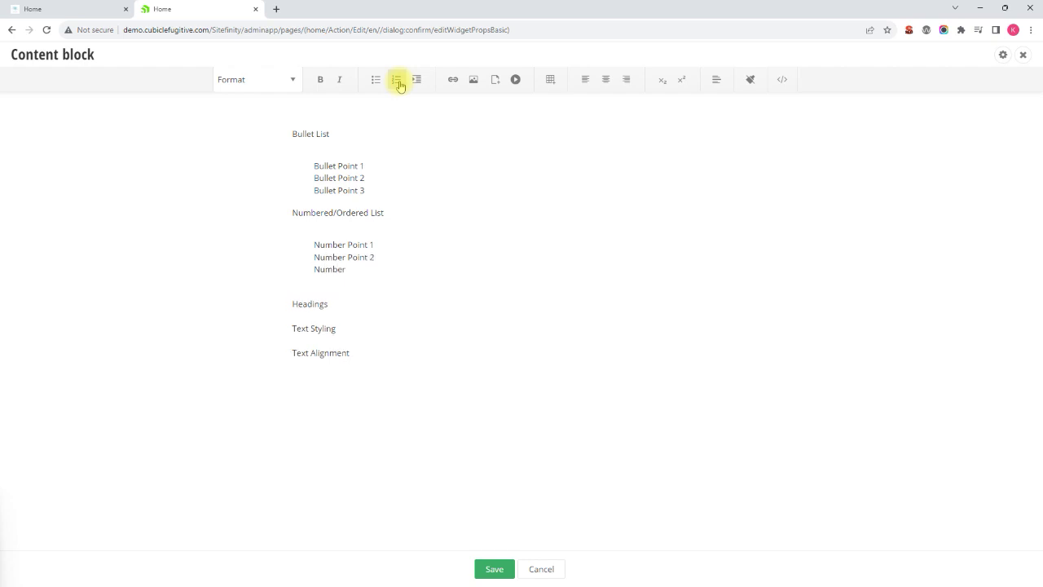
type(" Point 3")
key("Return")
key("Return")
key("BackSpace")
key("BackSpace")
key("Delete")
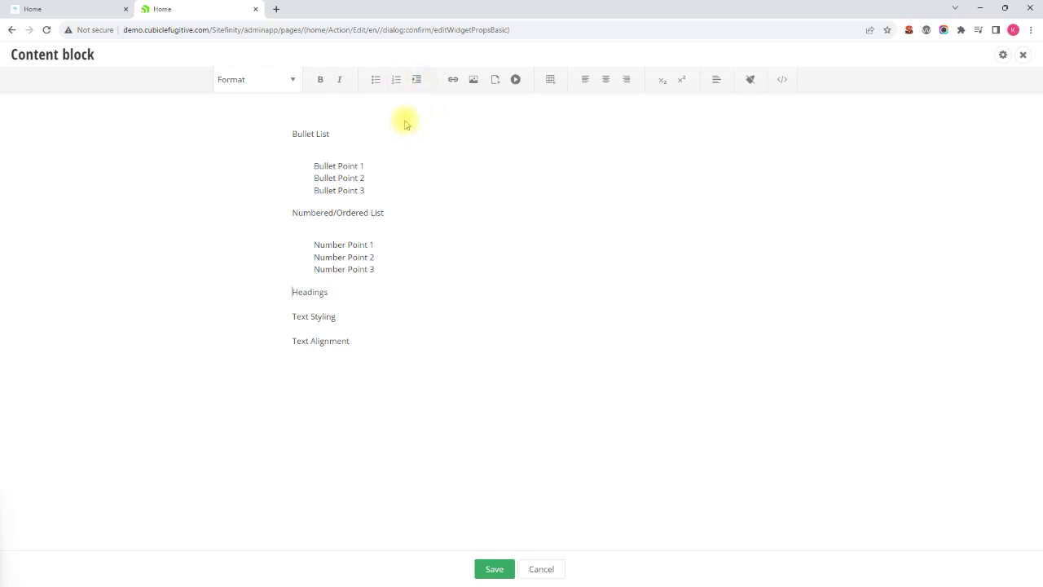
Add an 'H1 Headline' line under Headings and format it as Heading 1
left_click(330, 292)
key("Return")
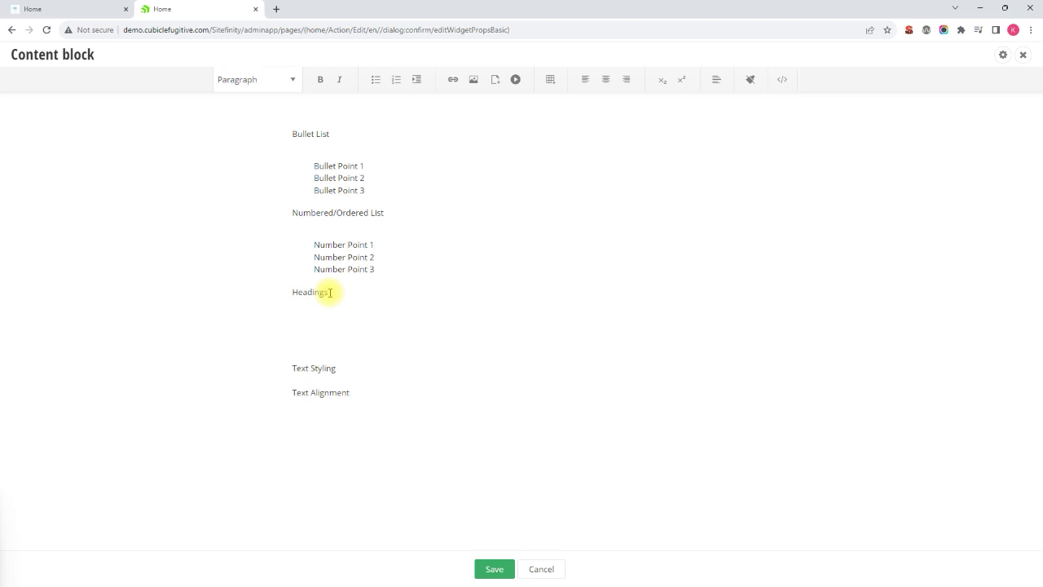
type("H1 Headline")
left_click_drag(339, 323, 293, 323)
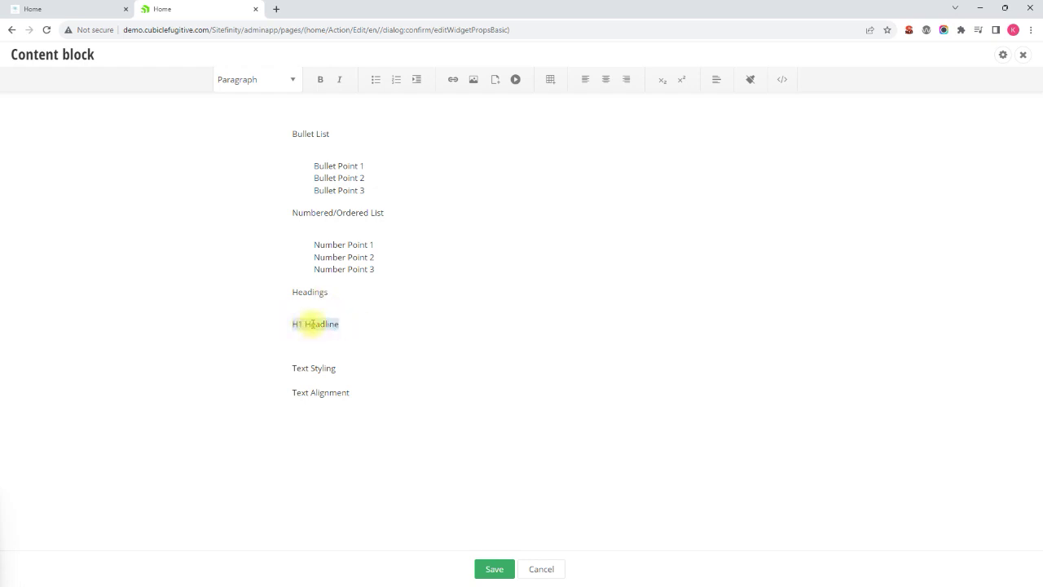
left_click(293, 79)
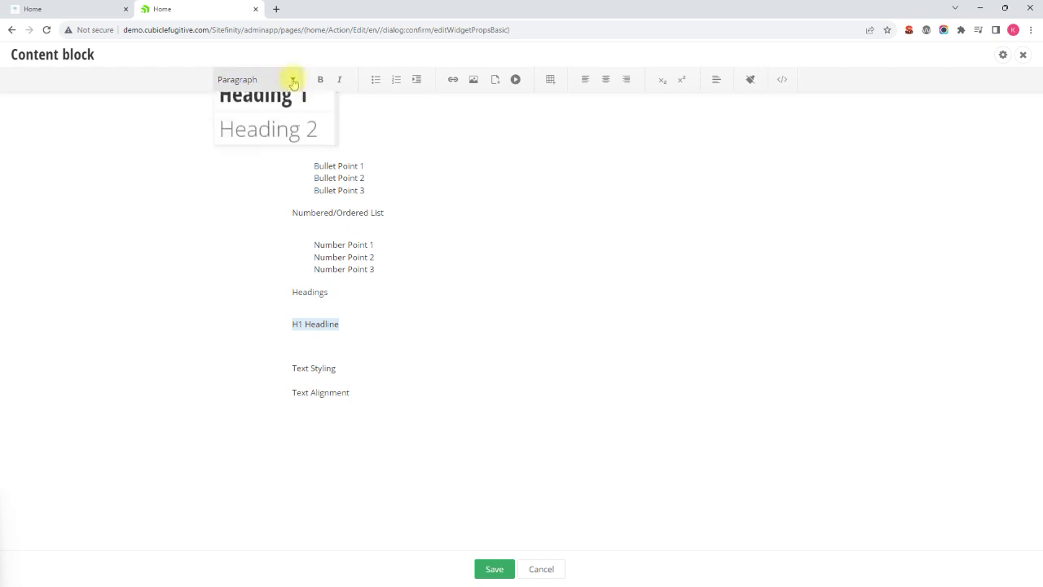
left_click(269, 151)
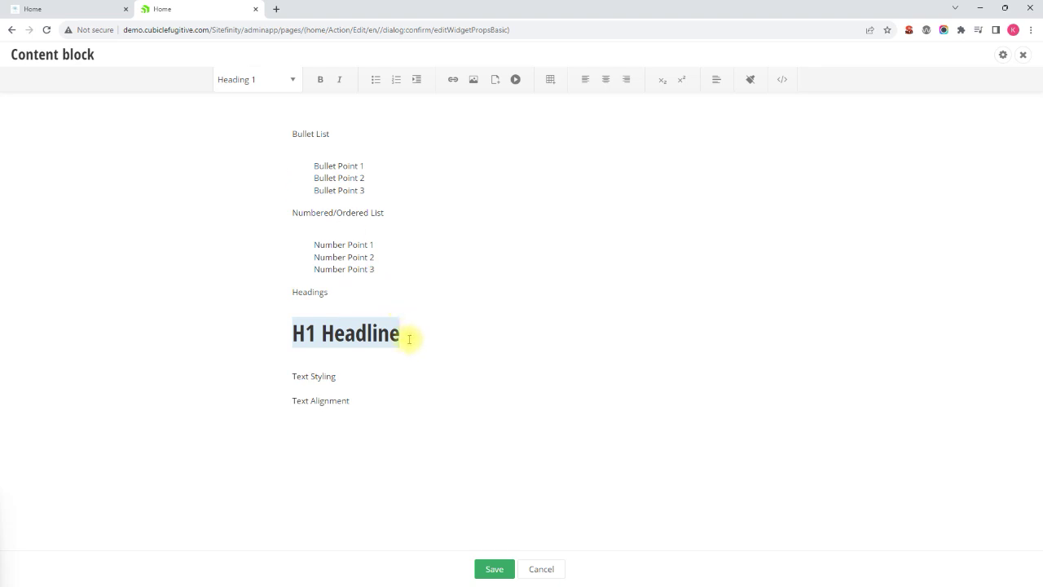
Add an 'H2 Headline' line below it and format it as Heading 2
left_click(409, 339)
key("Return")
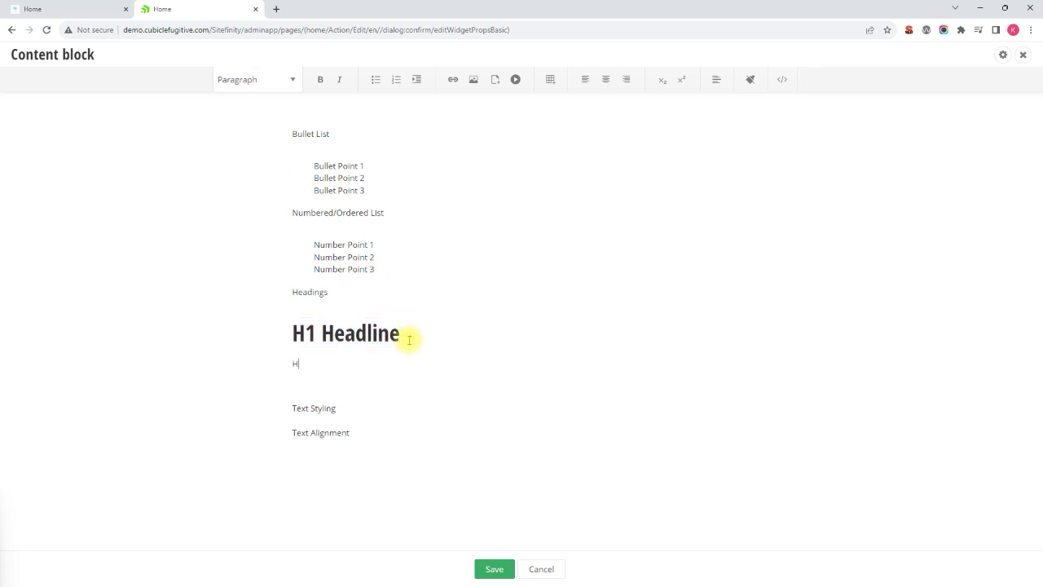
type("H2 Headline")
left_click_drag(338, 363, 293, 363)
left_click(289, 78)
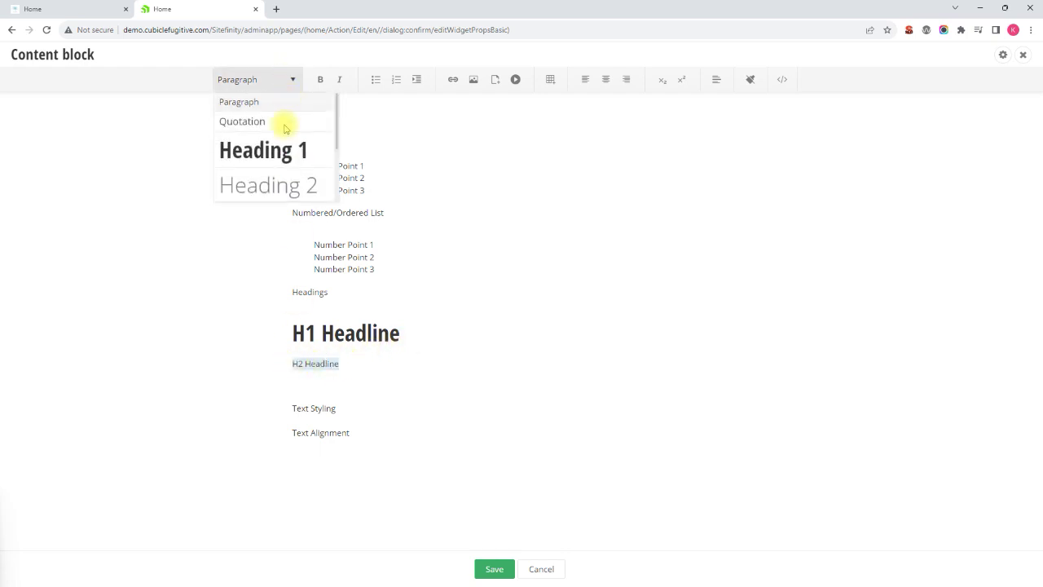
left_click(275, 186)
left_click(349, 414)
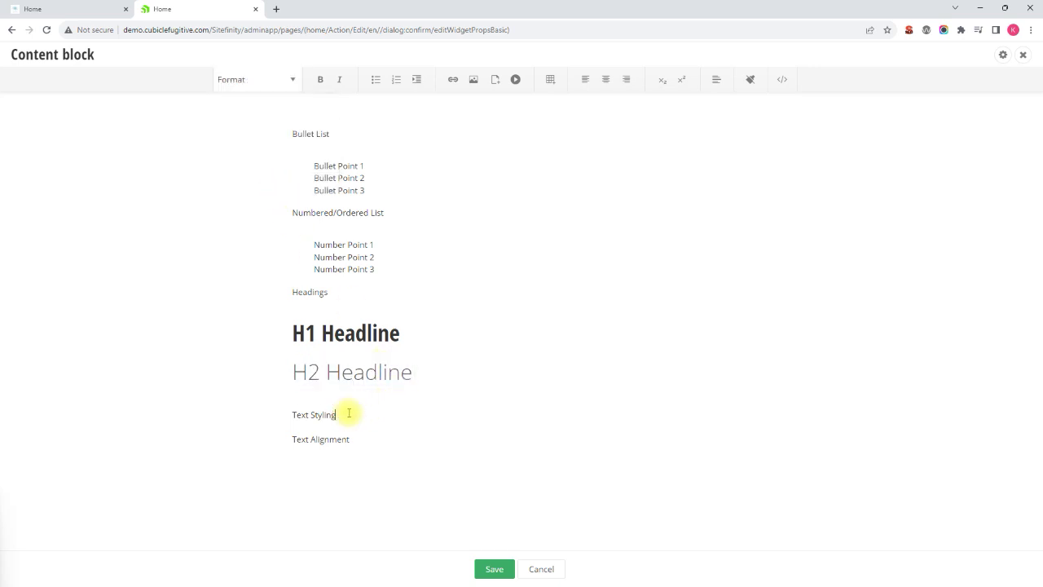
Add 'Bold Italic Bold & Italic' under Text Styling: Bold bolded, Italic italicized, Bold & Italic both
key("Return")
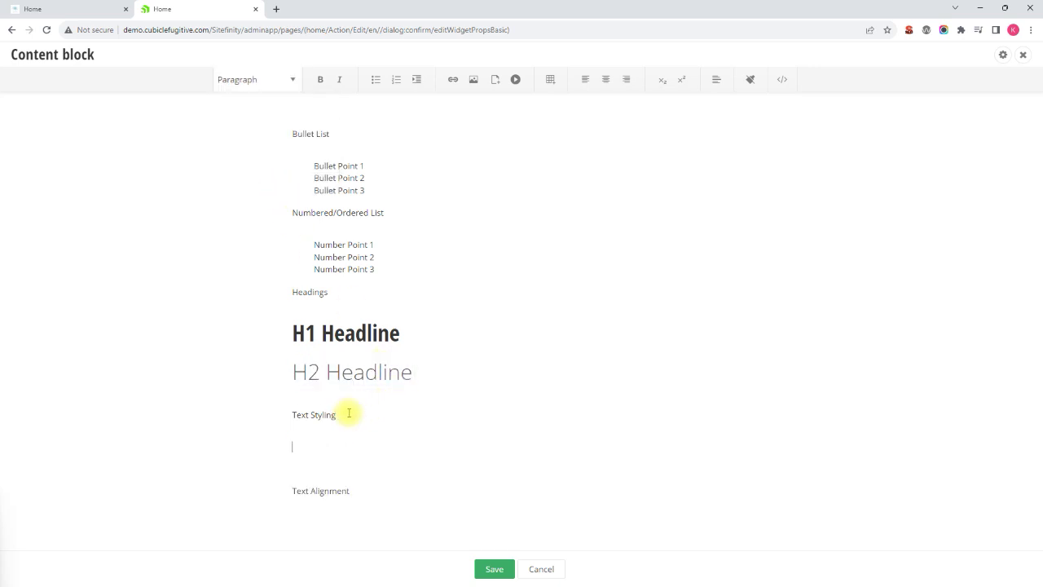
type("Bold Italic Bold & Italic")
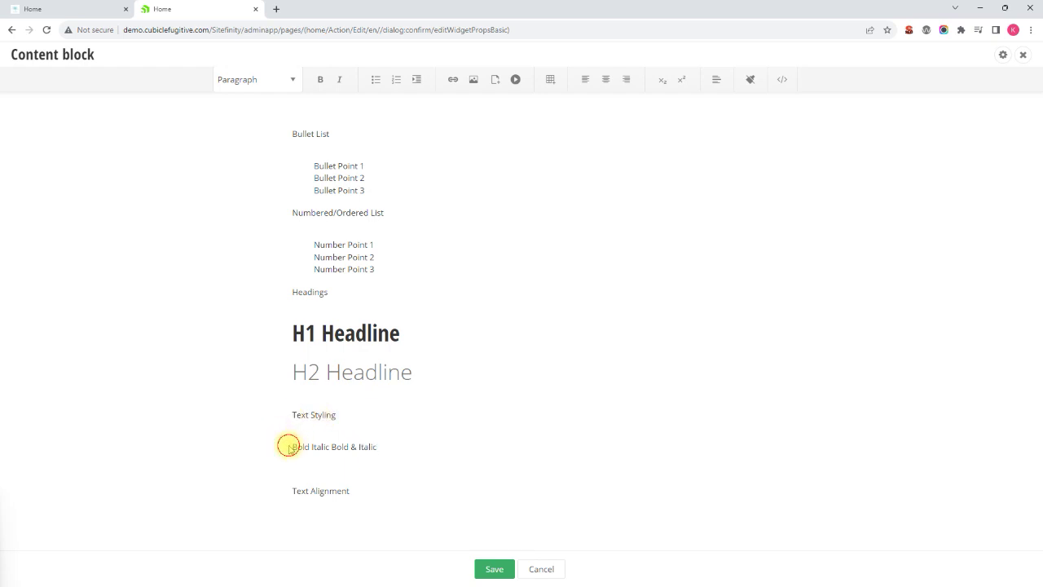
left_click_drag(290, 448, 306, 446)
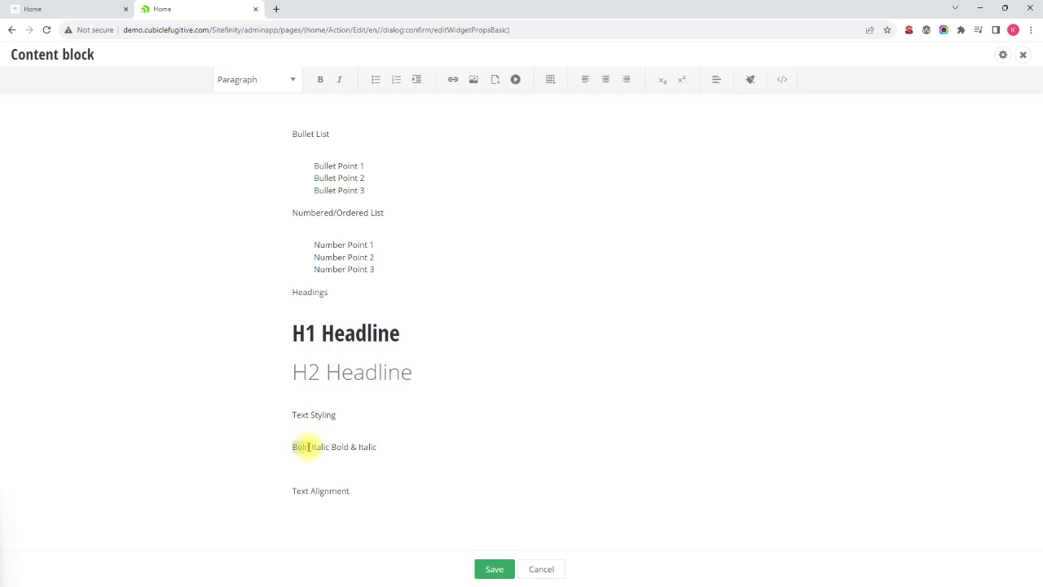
left_click(320, 80)
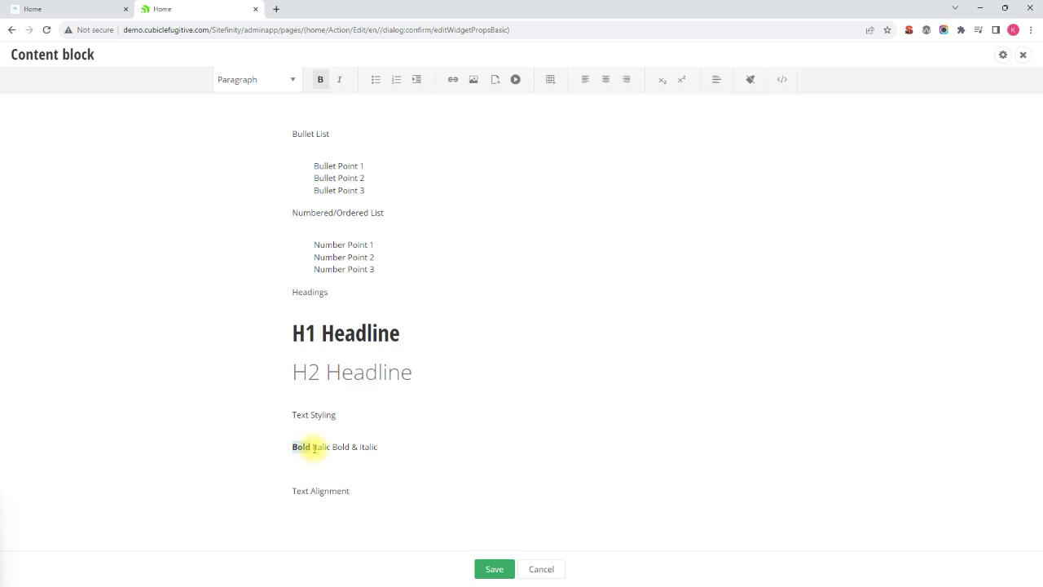
left_click_drag(313, 447, 328, 447)
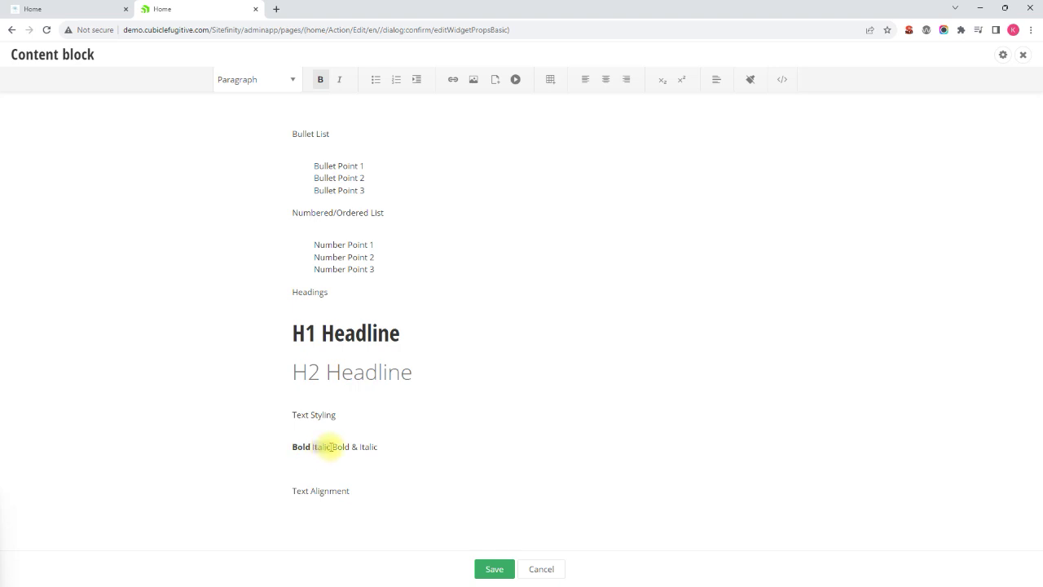
left_click(340, 80)
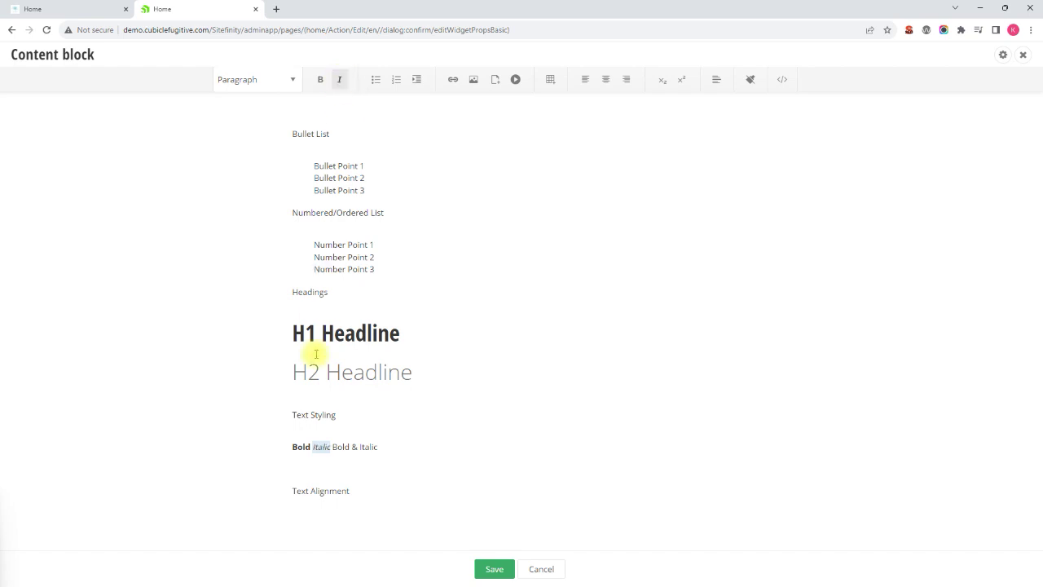
left_click_drag(332, 447, 381, 448)
left_click(320, 79)
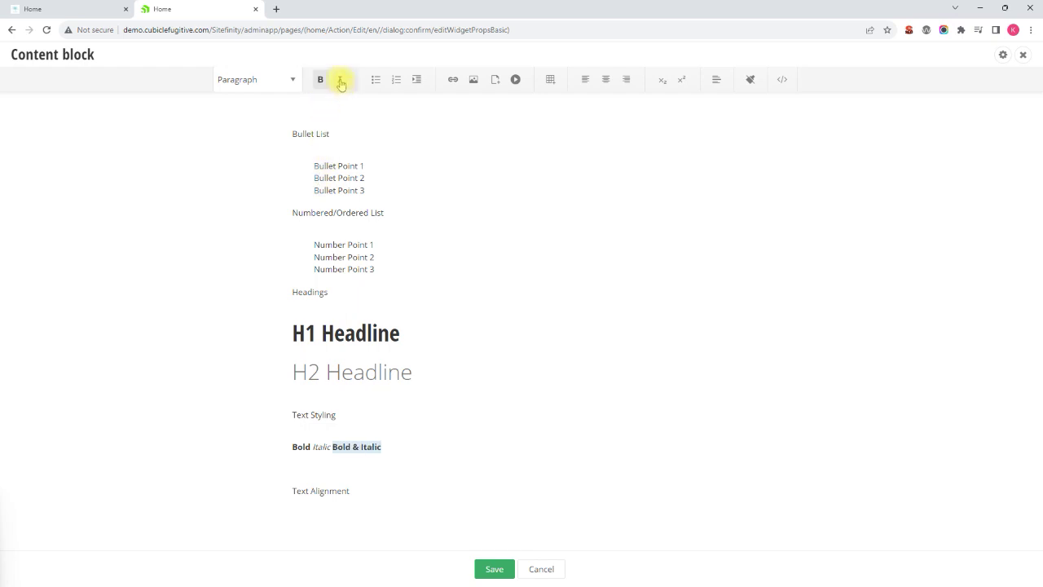
left_click(340, 79)
left_click(358, 472)
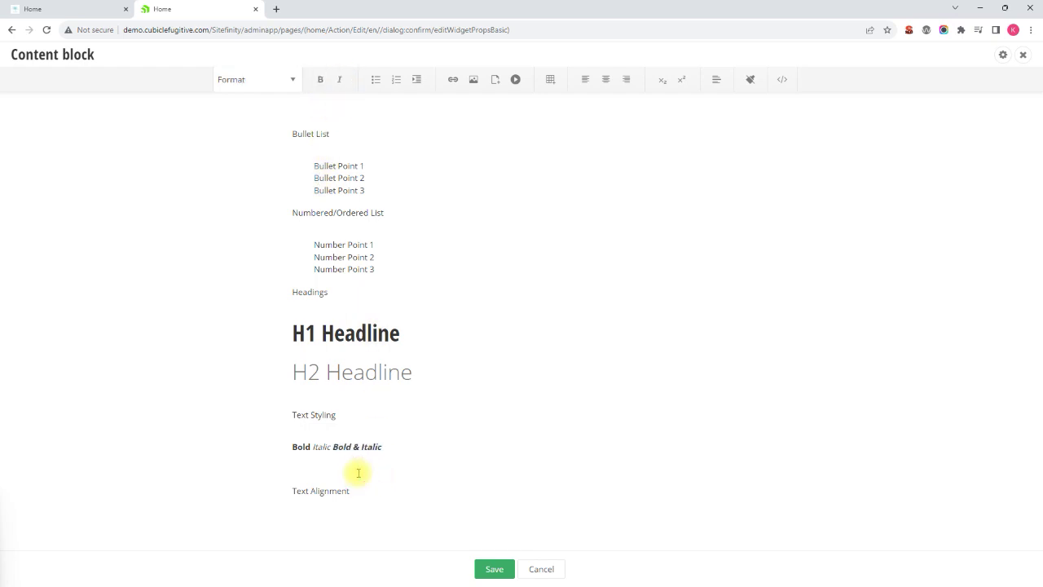
Center-align the Text Alignment line and save the content block
left_click_drag(351, 490, 294, 490)
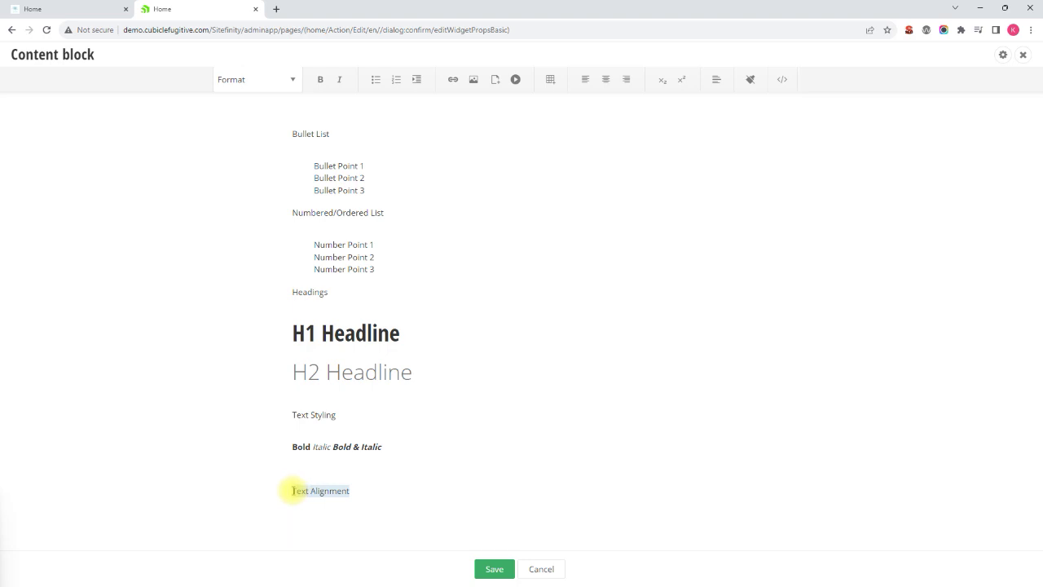
left_click(604, 82)
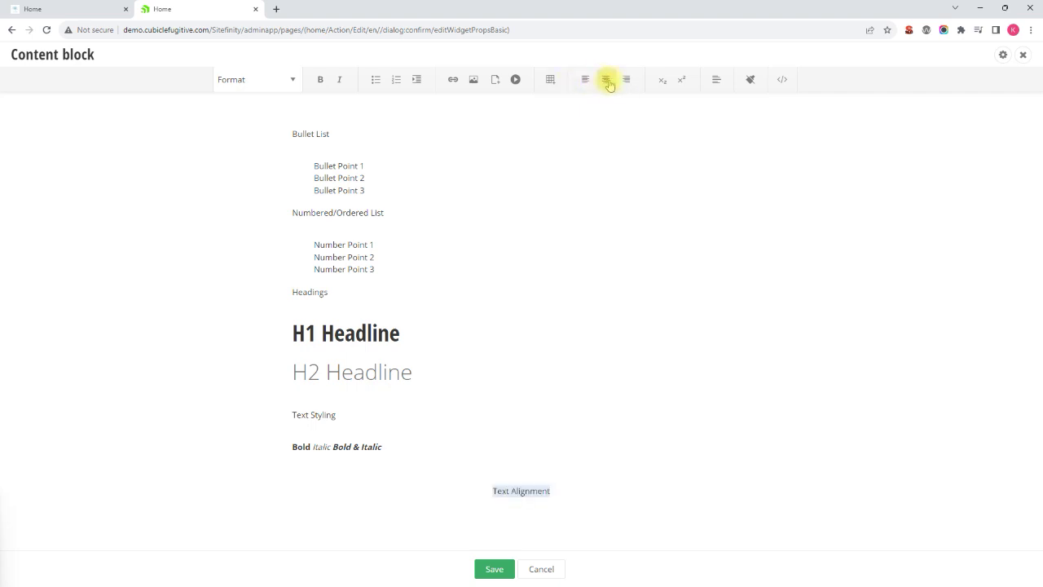
left_click(626, 80)
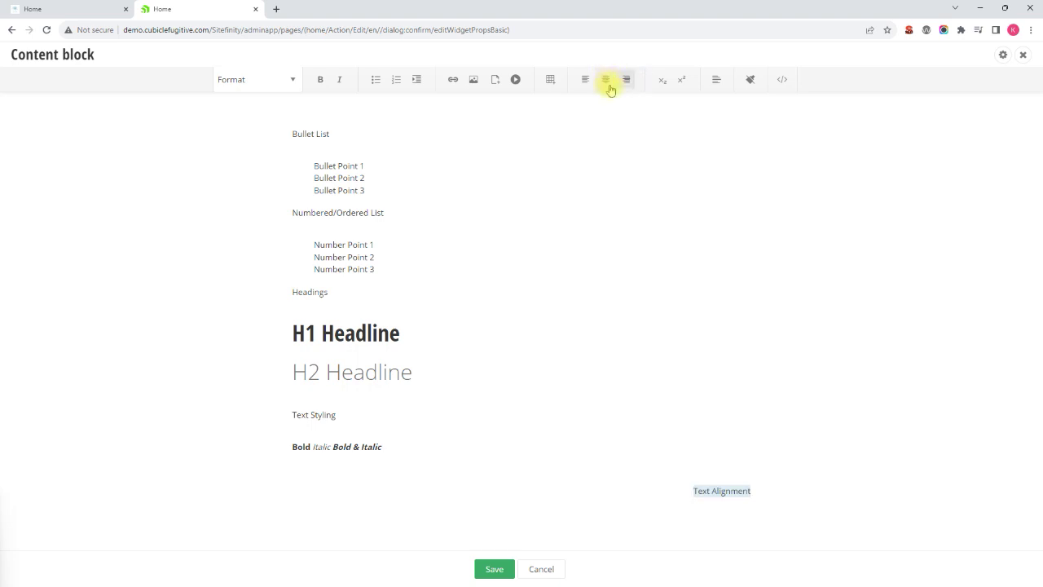
left_click(607, 81)
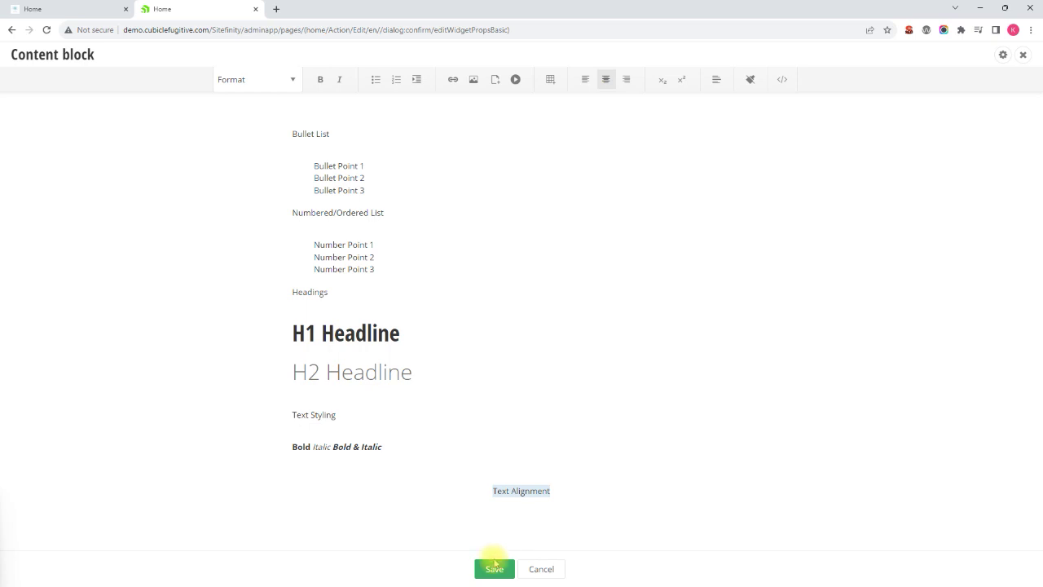
left_click(497, 569)
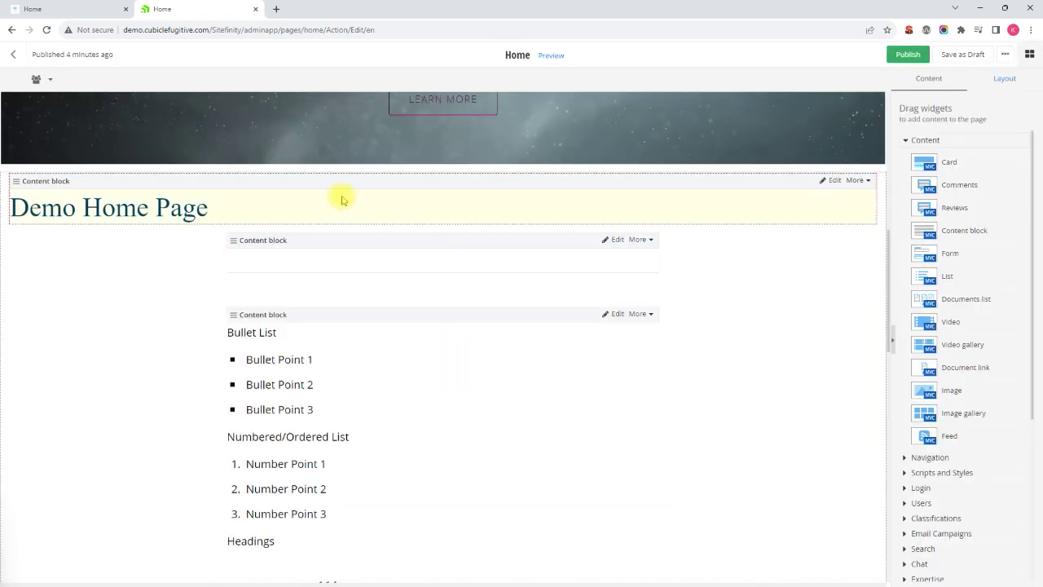
Scroll through the Home page editor to review the saved content block
scroll(298, 488, "down", 2)
scroll(300, 467, "down", 1)
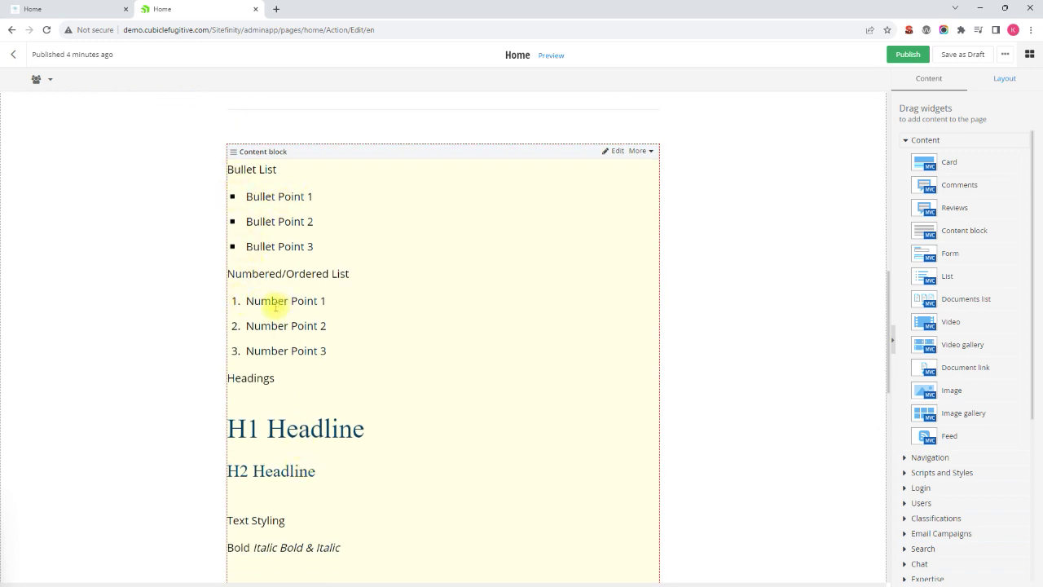
scroll(265, 407, "down", 2)
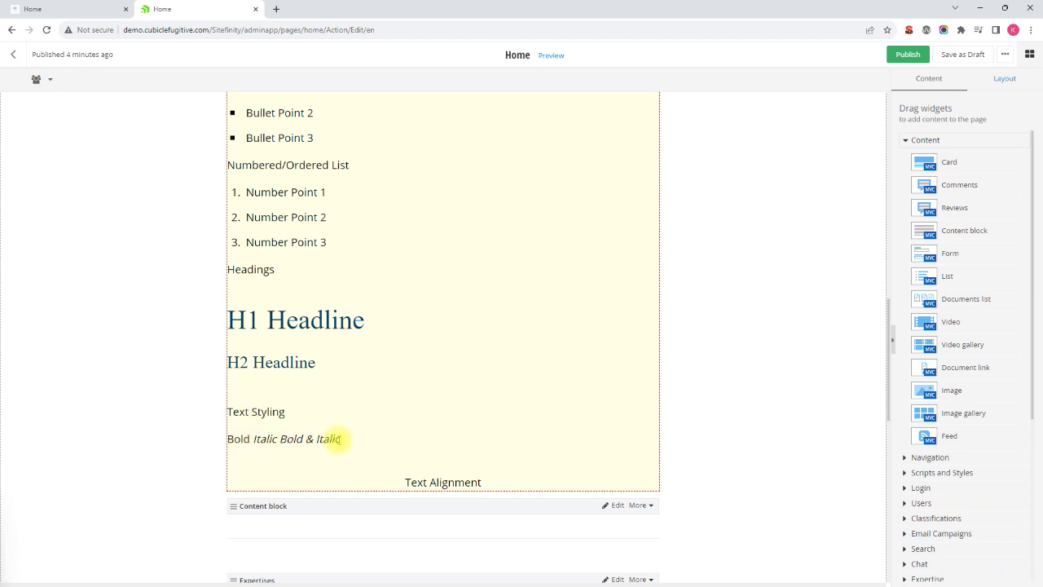
scroll(487, 485, "up", 1)
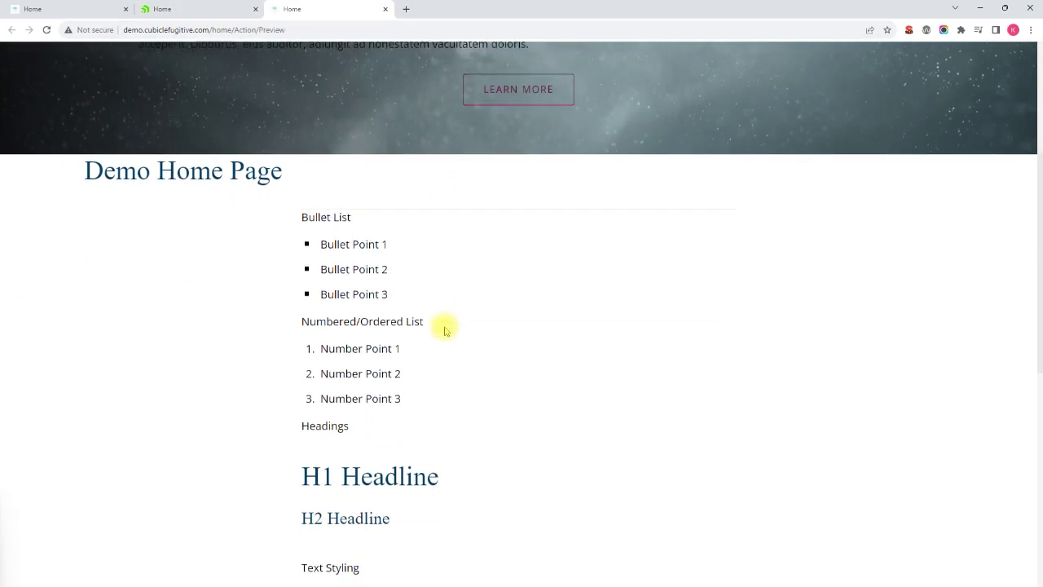
Review the Home page preview, then close it to return to the page editor
scroll(387, 418, "up", 10)
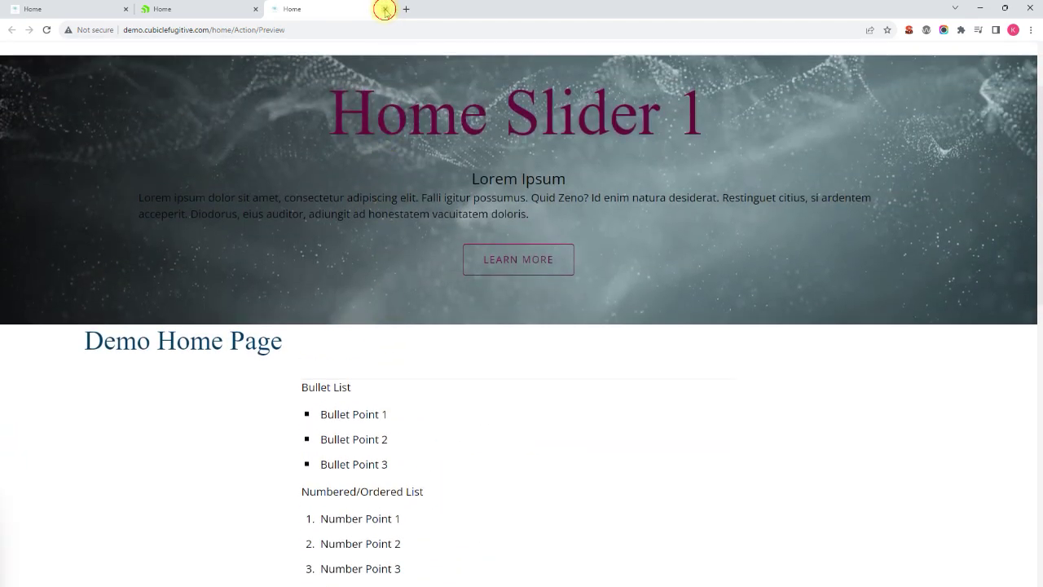
left_click(385, 9)
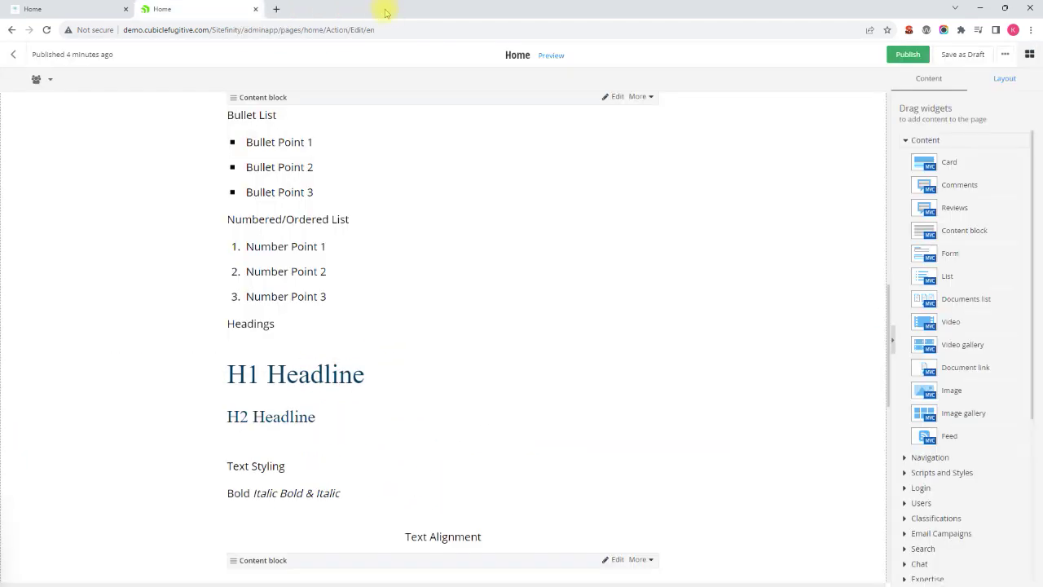
Publish the Home page and reload the live site to see the formatted content block
left_click(908, 55)
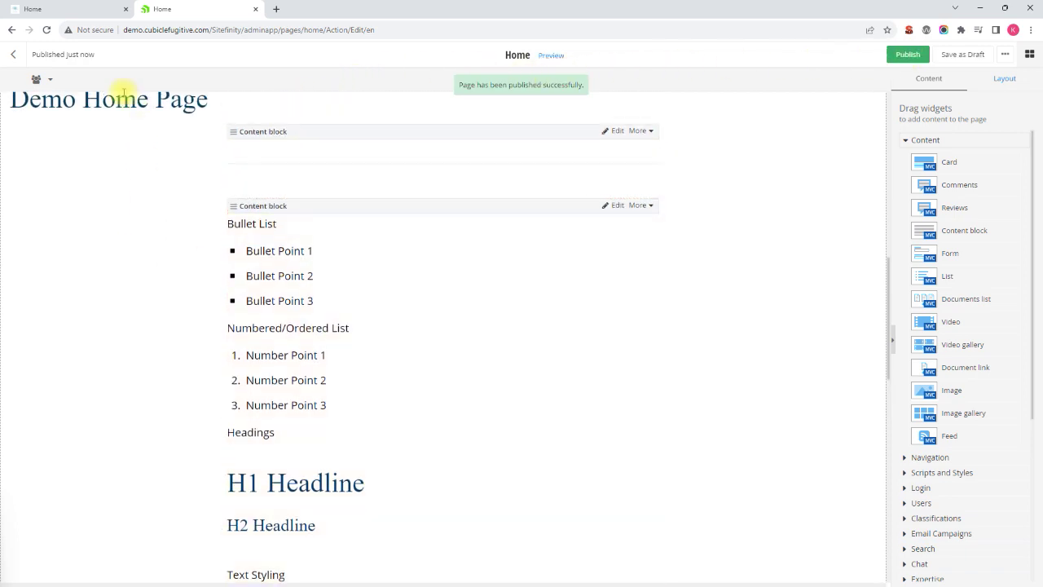
left_click(78, 13)
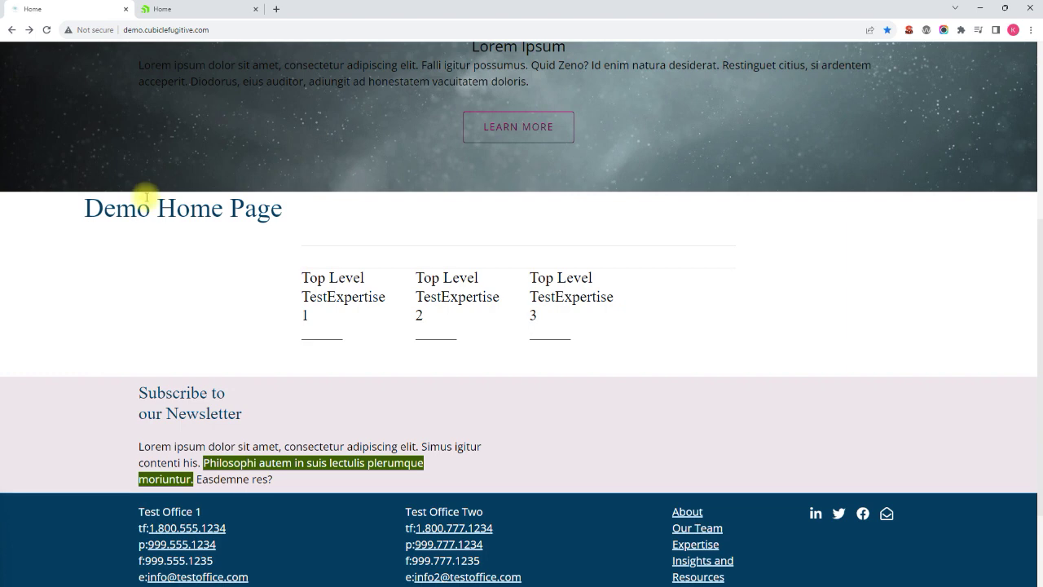
scroll(144, 204, "up", 2)
left_click(46, 30)
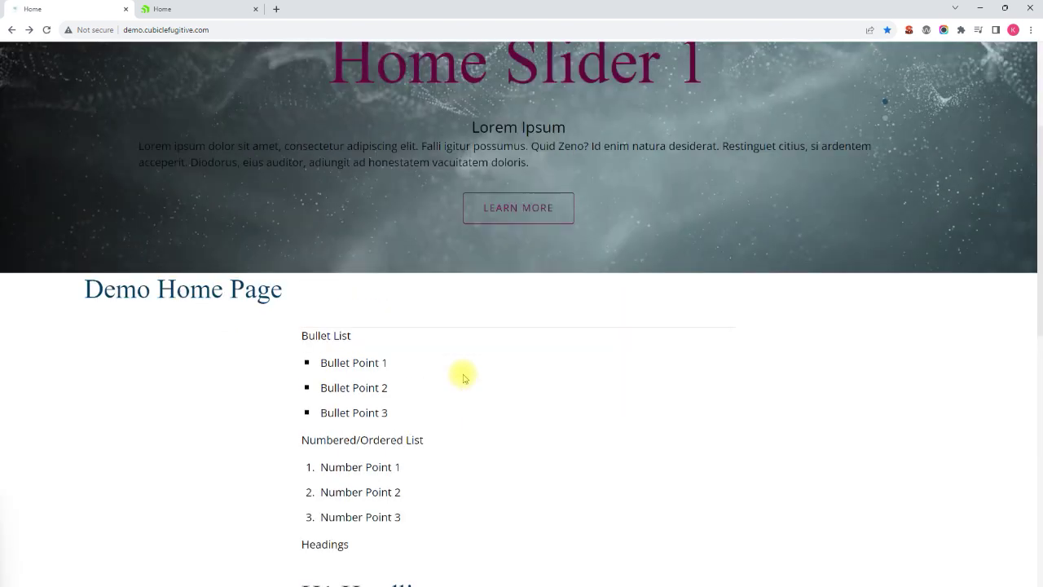
scroll(465, 378, "down", 5)
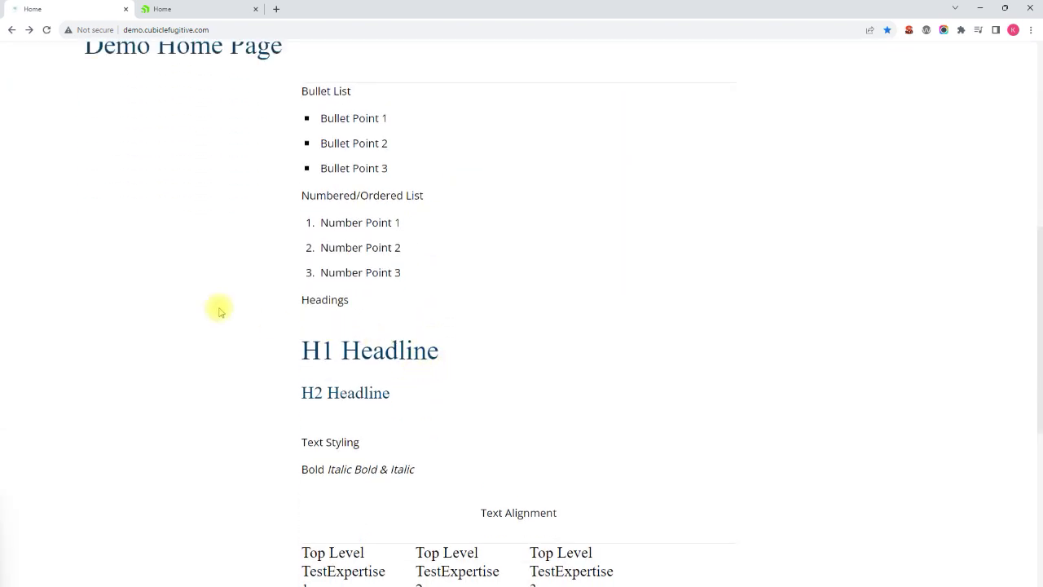